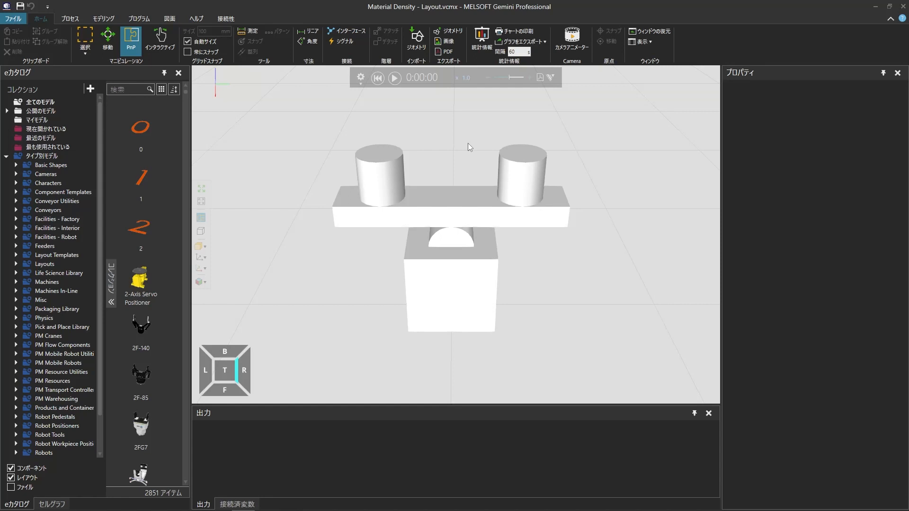
Run the seesaw simulation with the two cylinders on the beam, and reset it to the start.
left_click(394, 79)
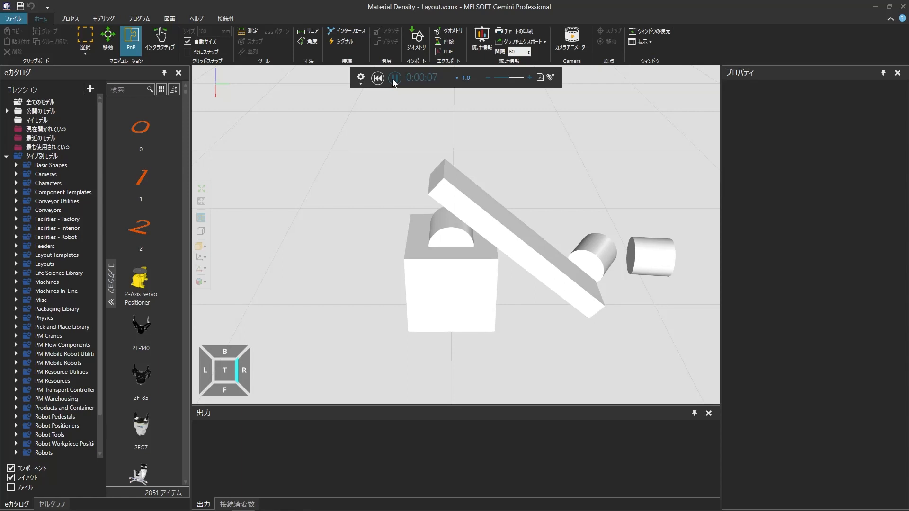
left_click(394, 78)
left_click(378, 78)
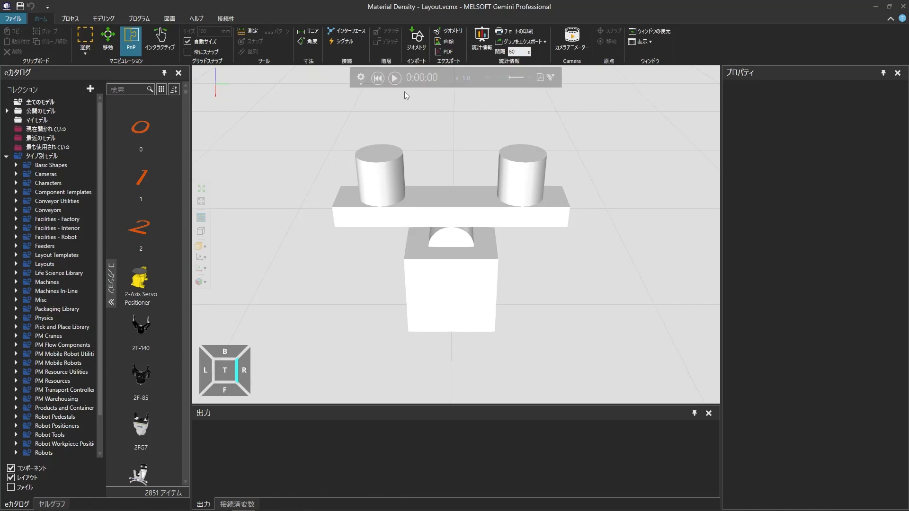
Set the right cylinder's CylinderHeight to 50 mm and test its effect with a simulation run, resetting it at the end.
left_click(521, 171)
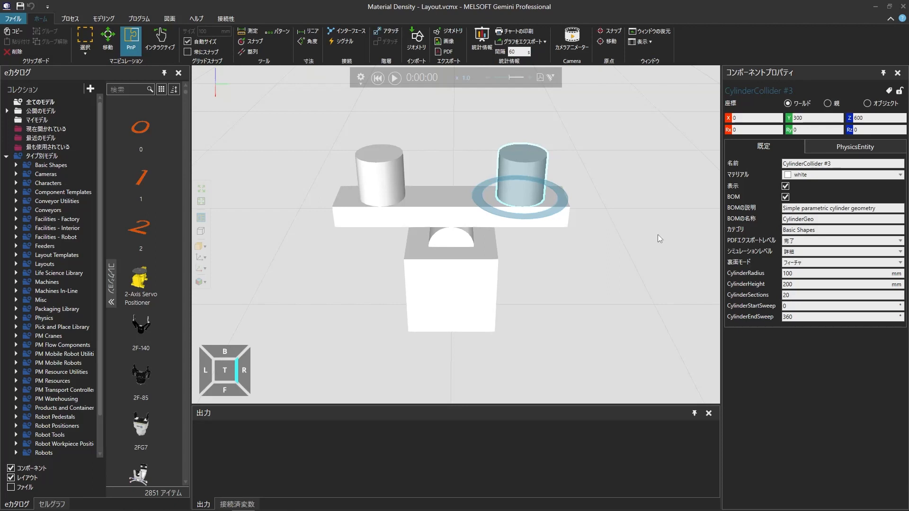
left_click(799, 284)
key("ctrl+a")
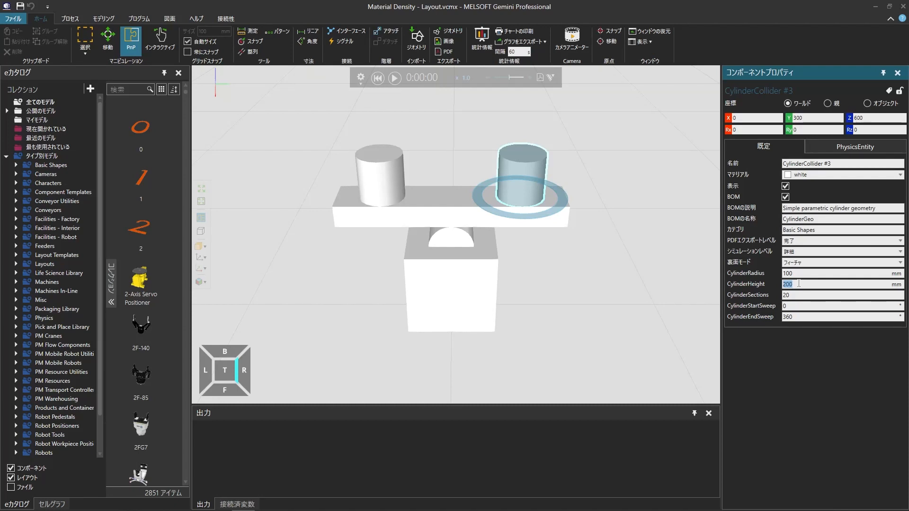
type("50")
key("Return")
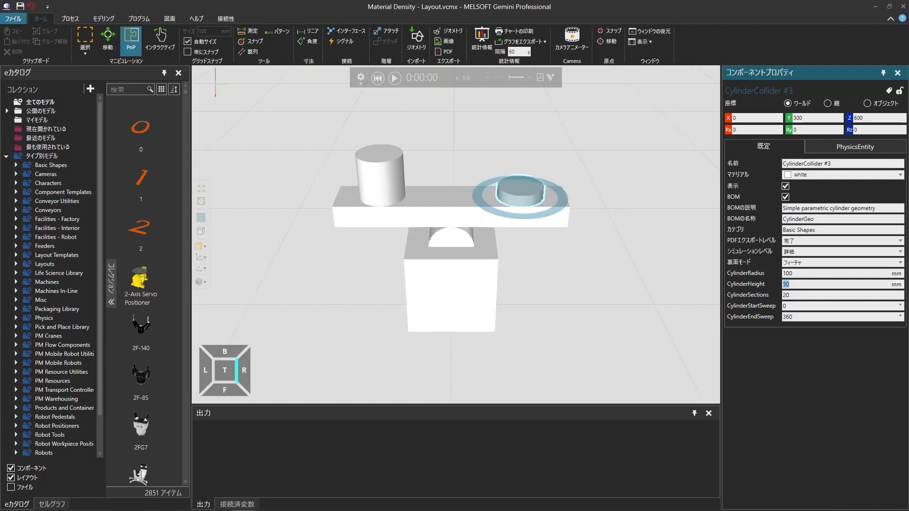
left_click(395, 78)
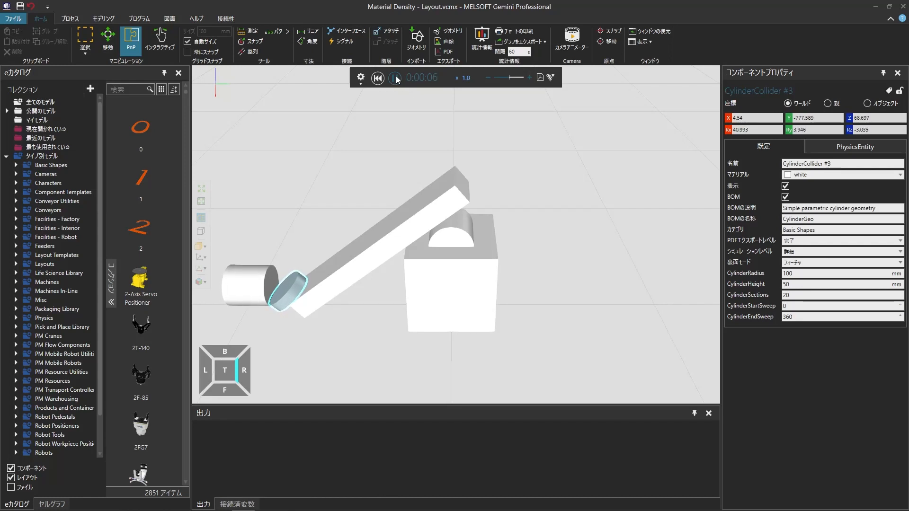
left_click(396, 79)
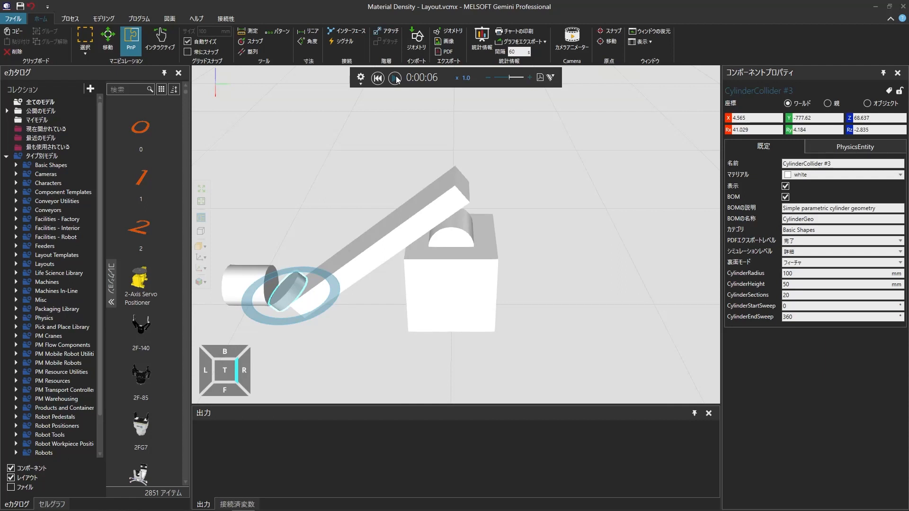
left_click(377, 78)
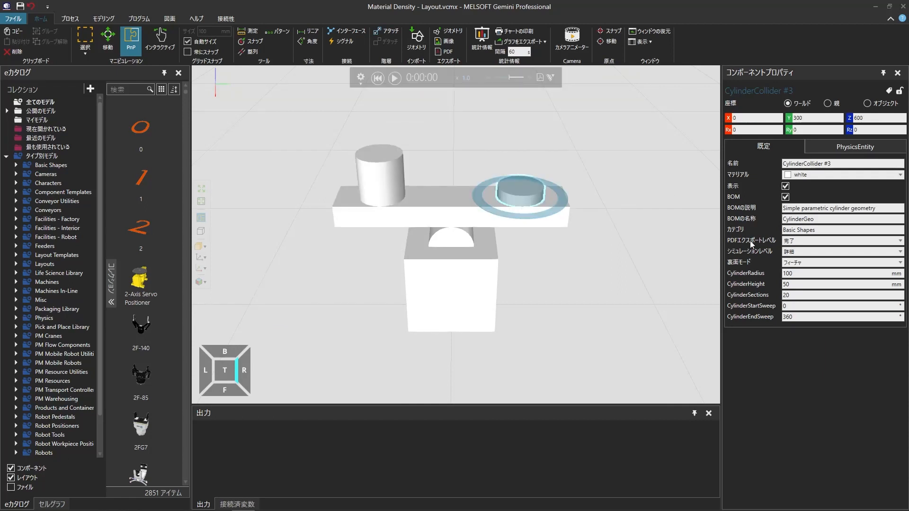
Set the right cylinder's CylinderHeight back to 200 mm.
double_click(795, 284)
type("2")
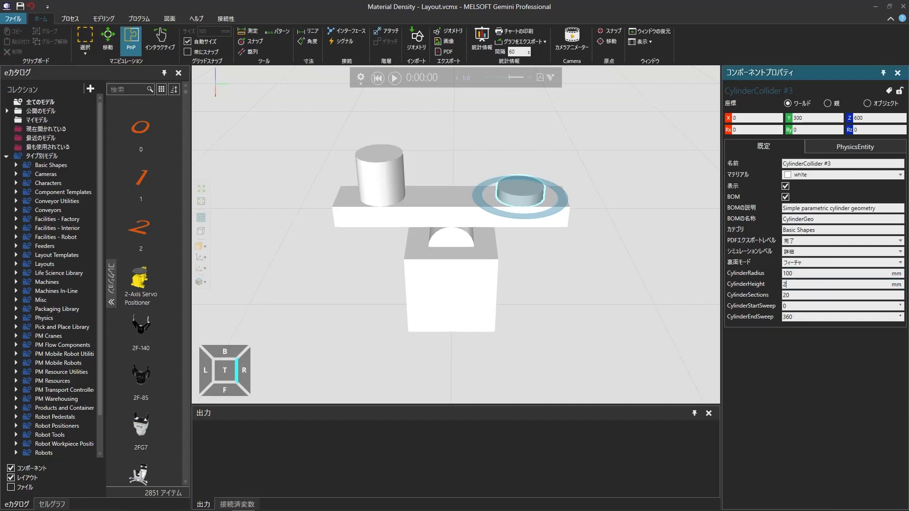
type("00")
key("Return")
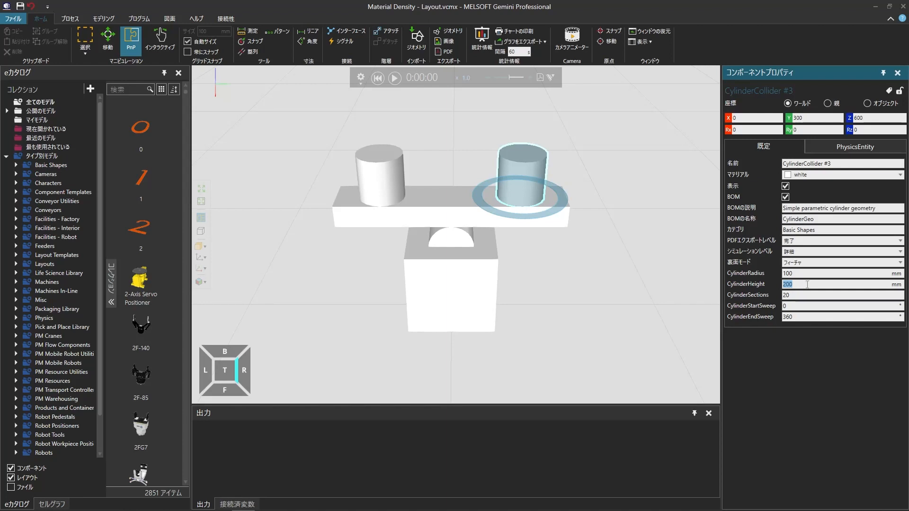
Open the PhysicsEntity behavior properties of the left cylinder in the modeling environment.
left_click(381, 184)
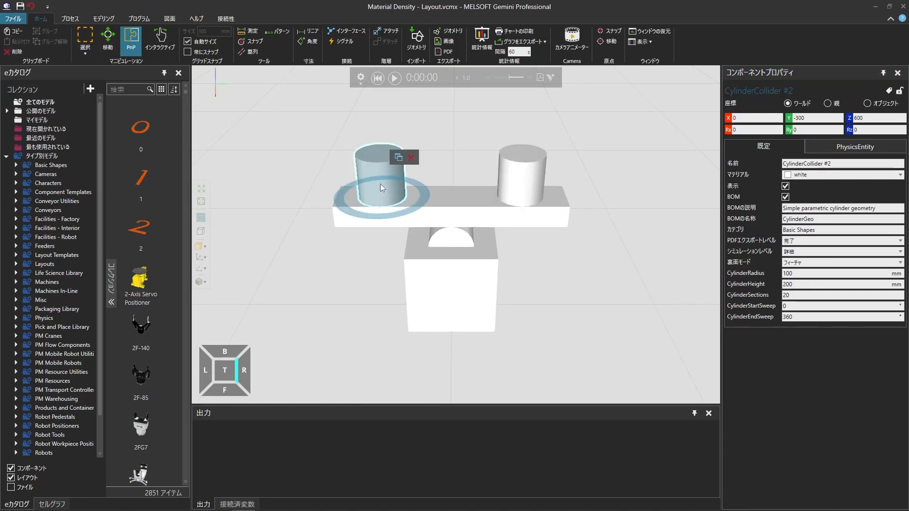
left_click(110, 18)
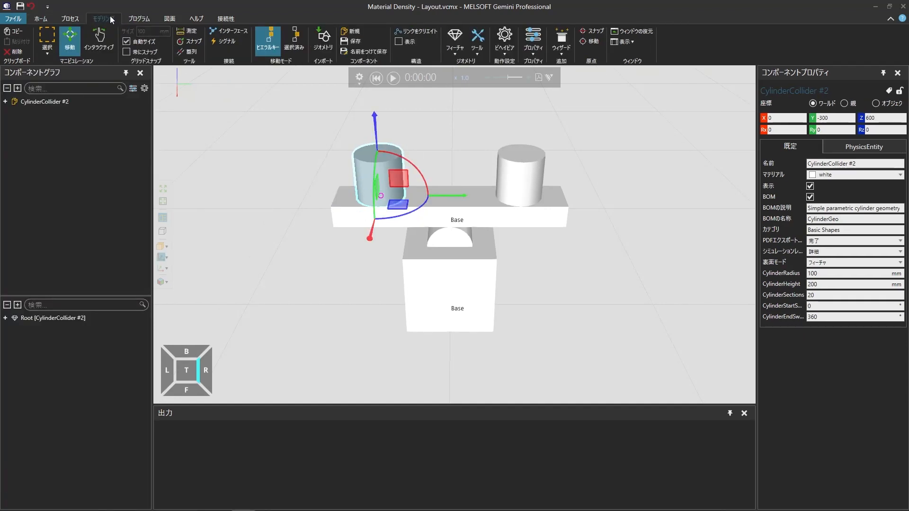
left_click(5, 102)
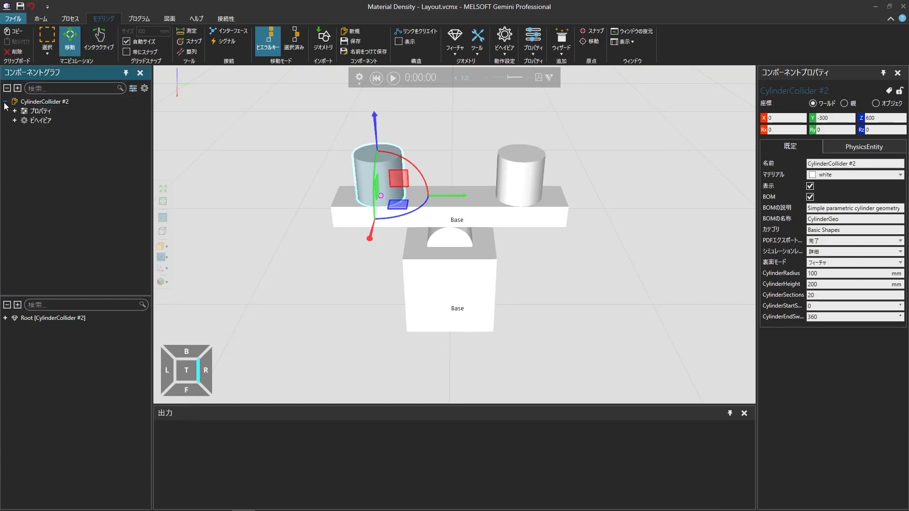
left_click(14, 121)
left_click(92, 132)
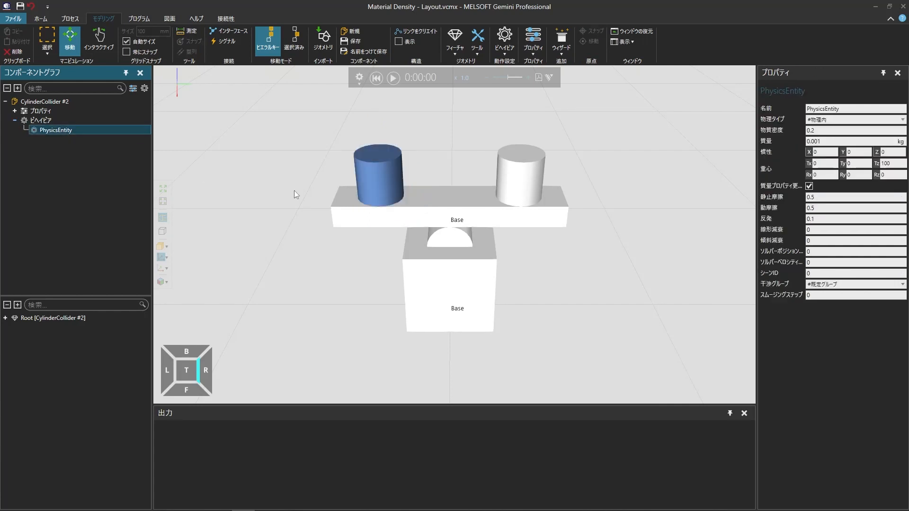
Set the left cylinder's material density to 0.3 and simulate the seesaw, resetting it at the end.
left_click(831, 130)
double_click(831, 130)
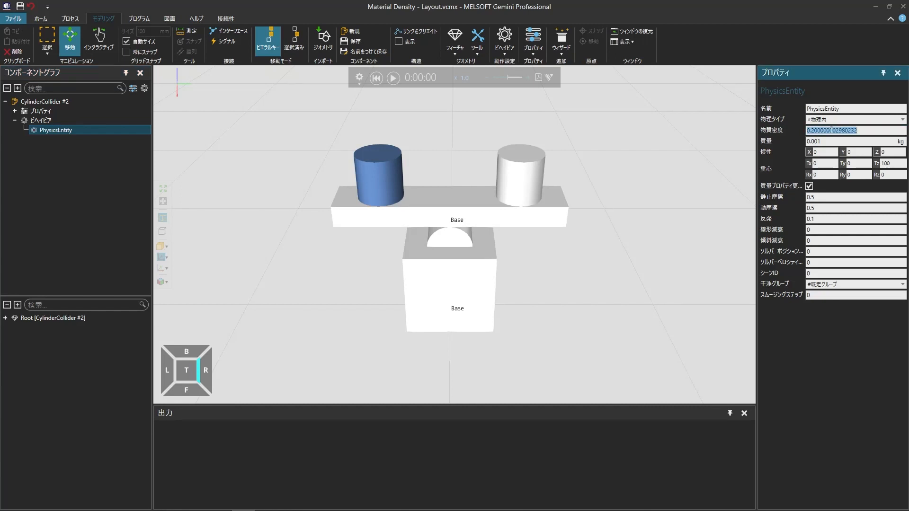
type("0.3")
key("Return")
left_click(394, 78)
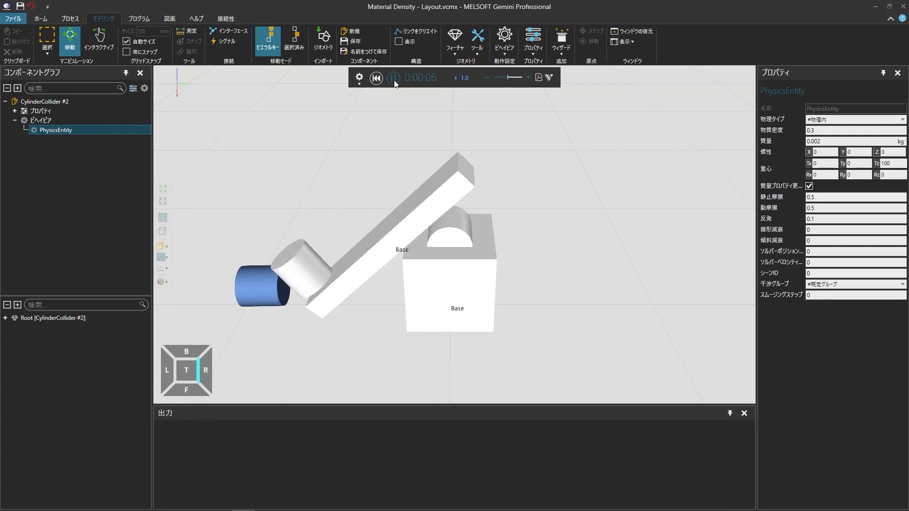
left_click(377, 79)
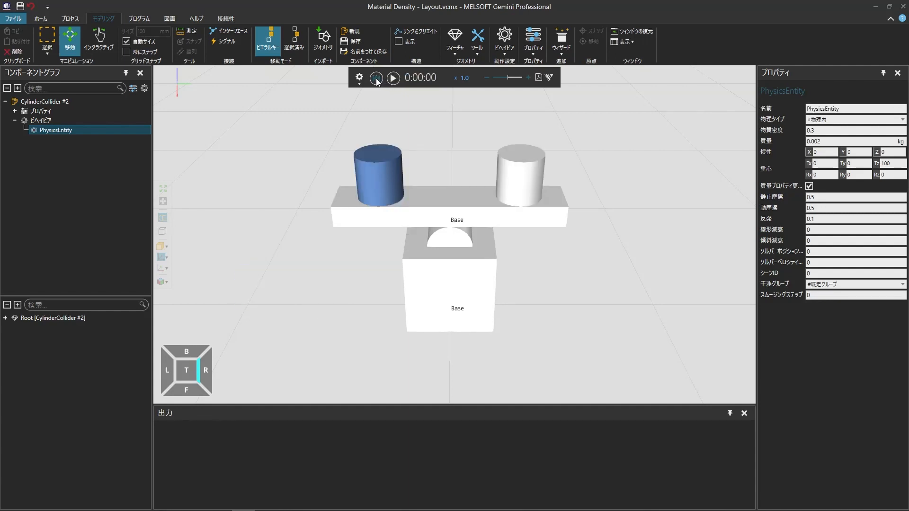
Set the left cylinder's material density to 1000 and simulate the seesaw, resetting it at the end.
left_click(822, 130)
double_click(822, 130)
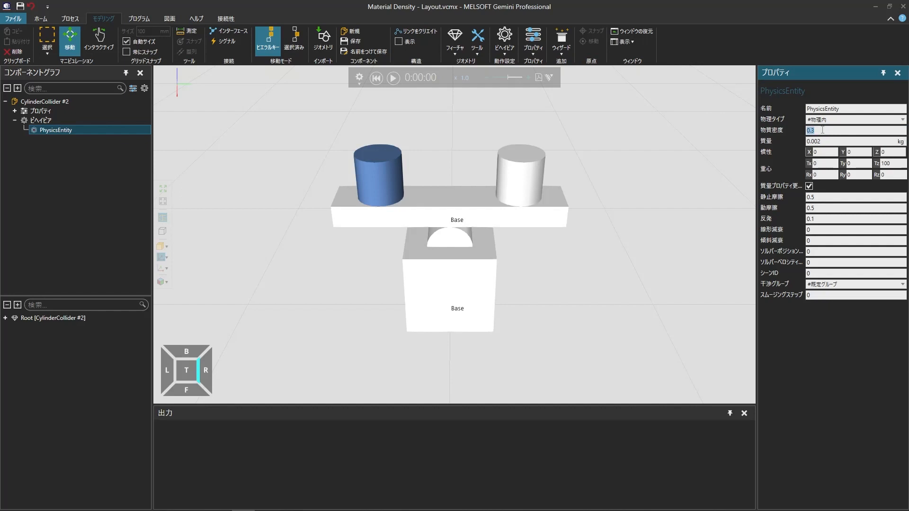
type("1000")
key("Return")
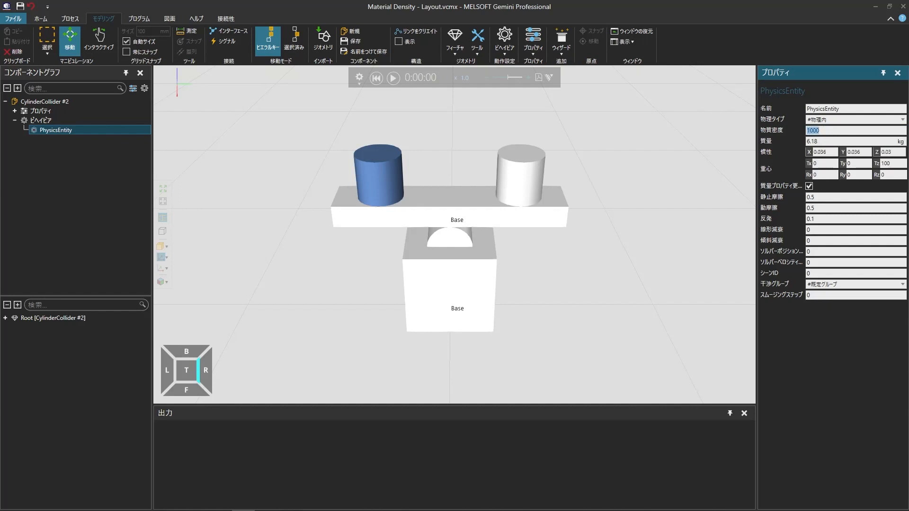
left_click(393, 78)
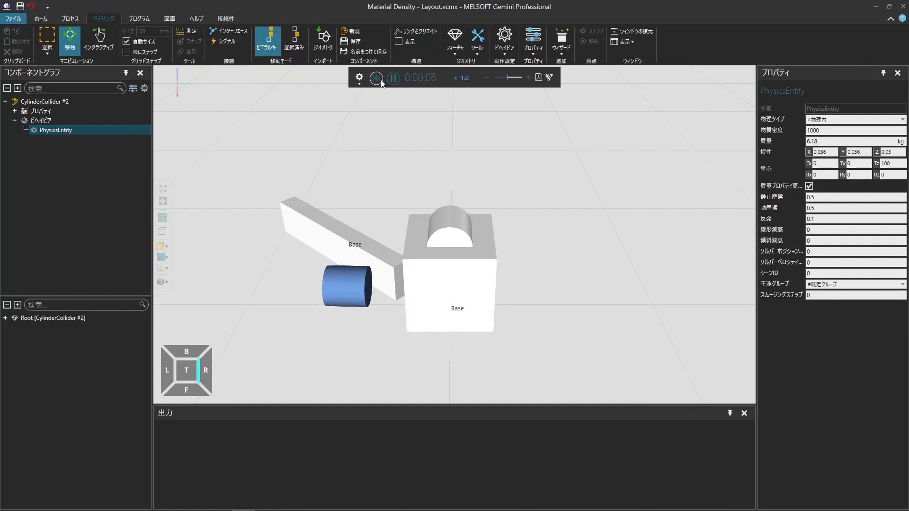
left_click(377, 79)
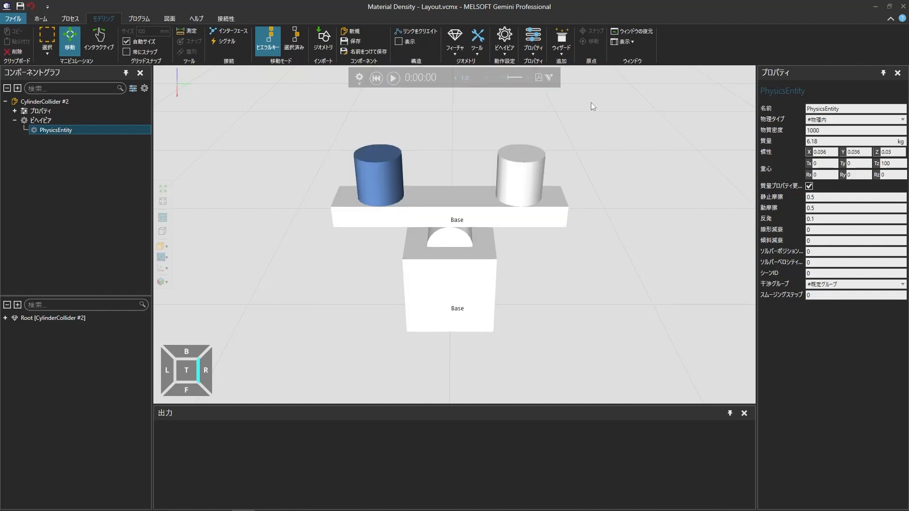
Set the left cylinder's material density to 2700 and simulate the seesaw, resetting it at the end.
double_click(846, 132)
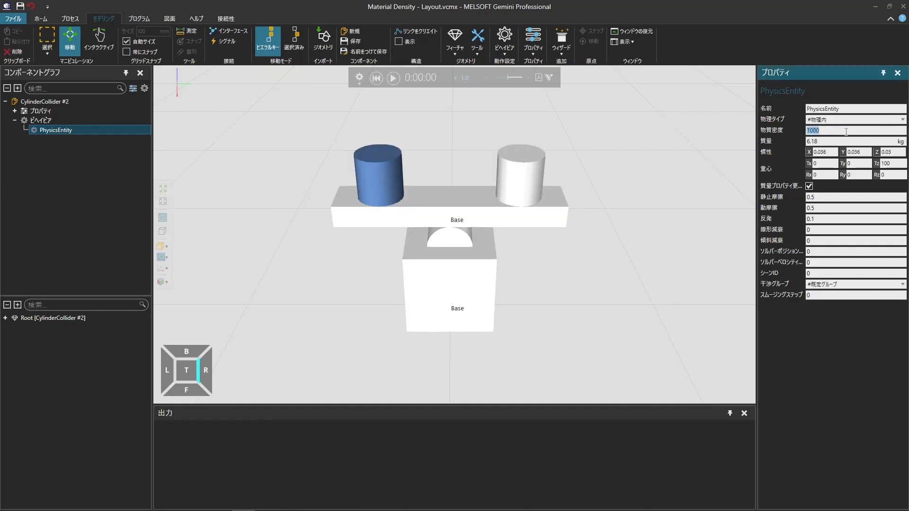
type("2700")
key("Return")
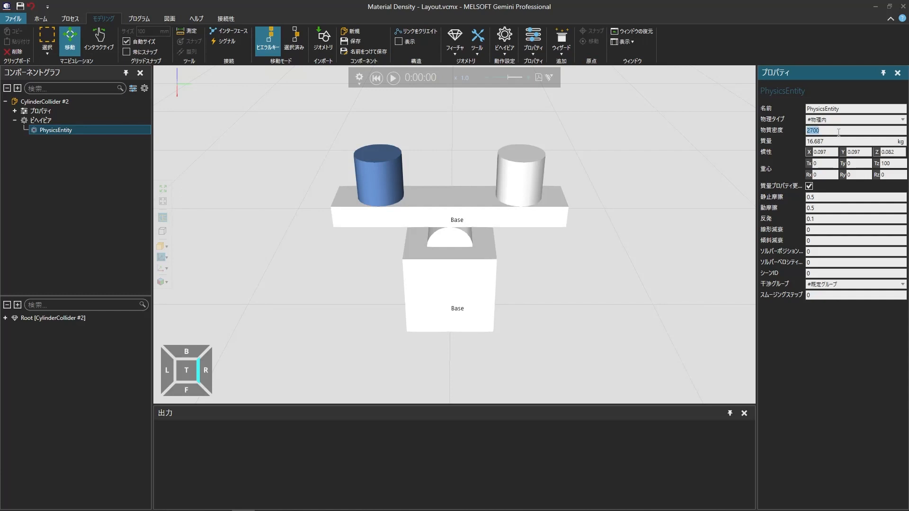
left_click(396, 79)
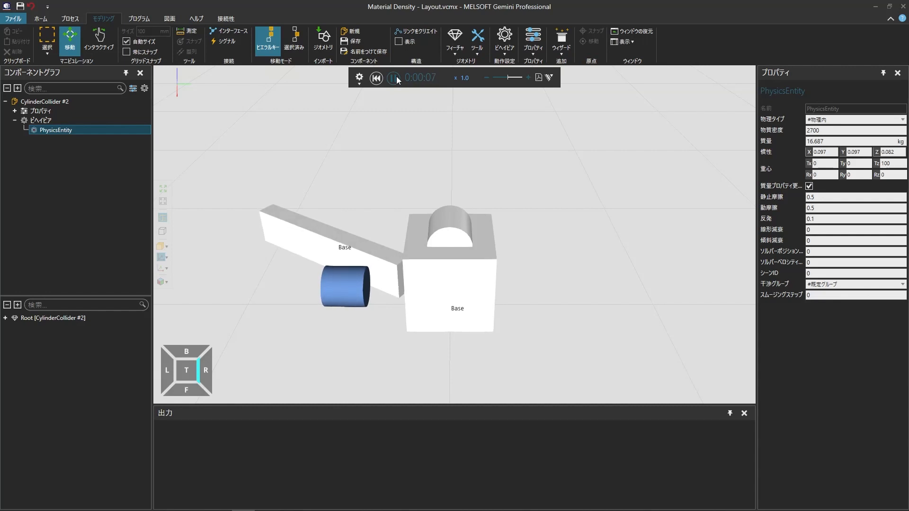
left_click(394, 79)
left_click(377, 78)
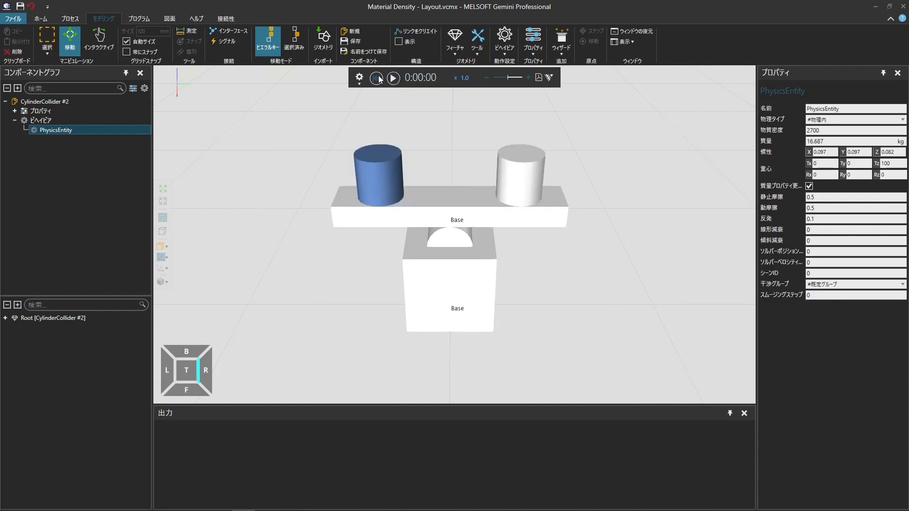
Set the left cylinder's material density to 11000 and simulate the seesaw, resetting it at the end.
double_click(834, 129)
type("11000")
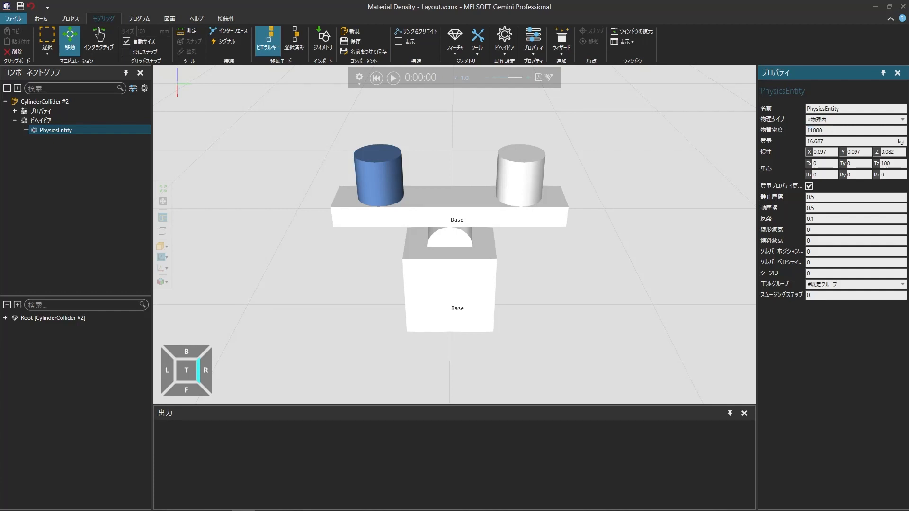
key("Return")
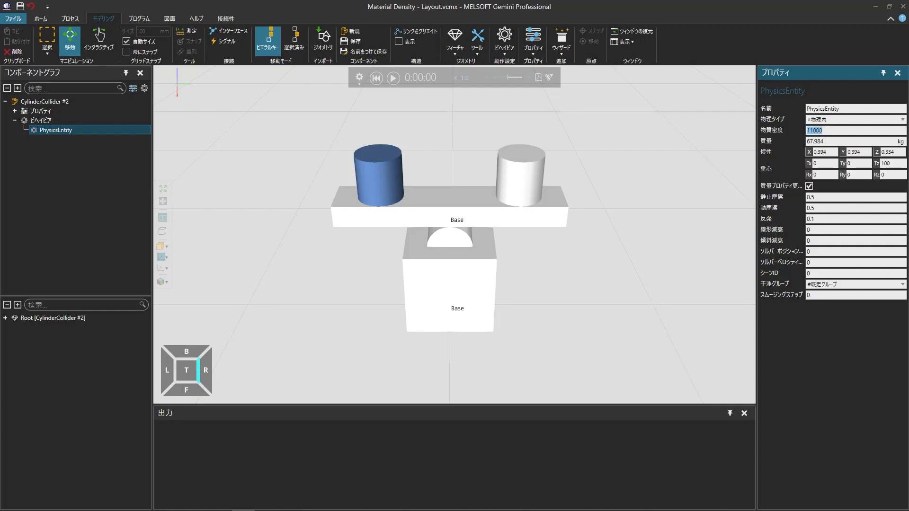
left_click(393, 78)
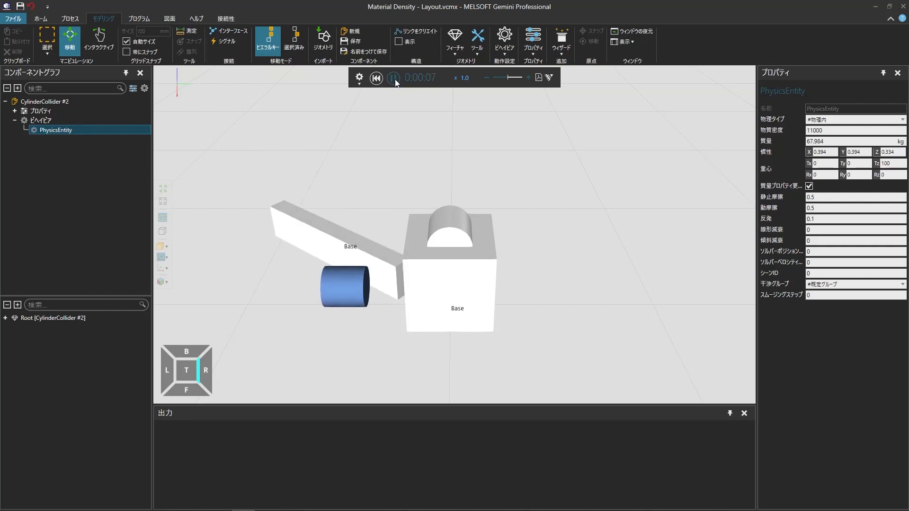
left_click(376, 78)
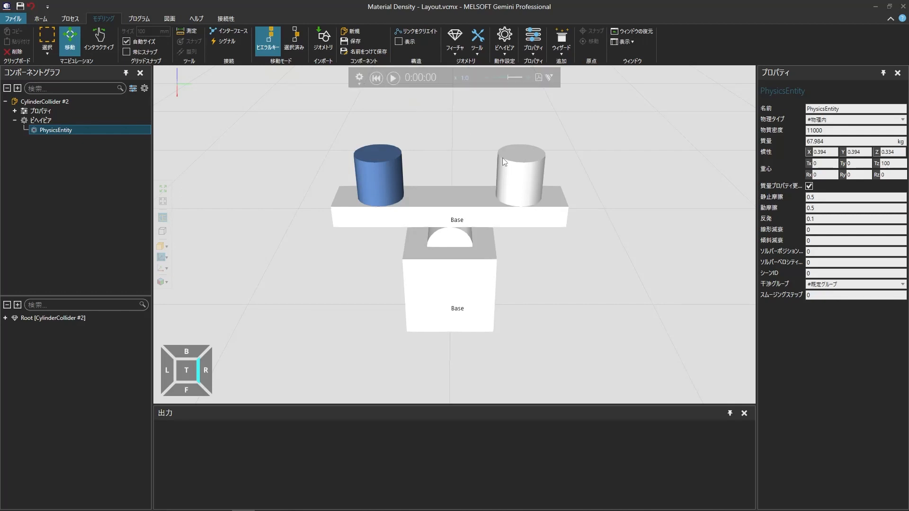
Set the material density of the right cylinder's PhysicsEntity behavior to 11000 and start the simulation.
left_click(520, 176)
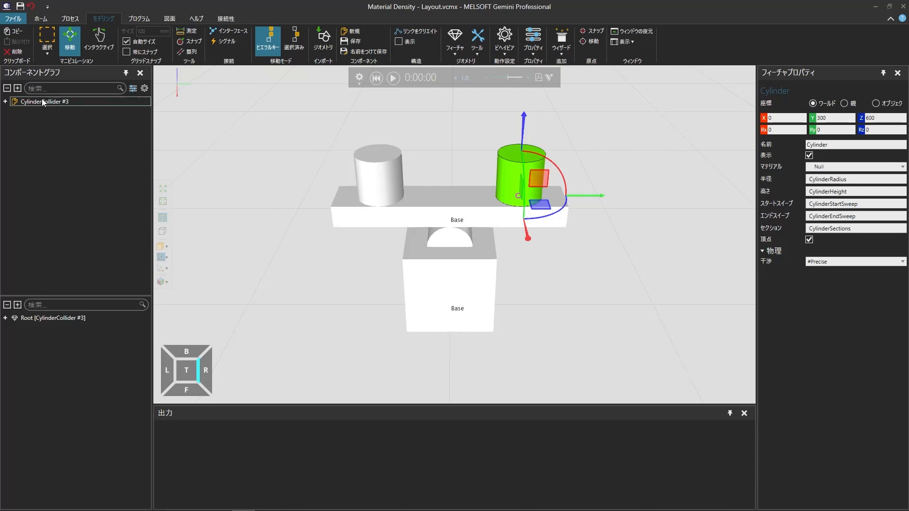
left_click(6, 102)
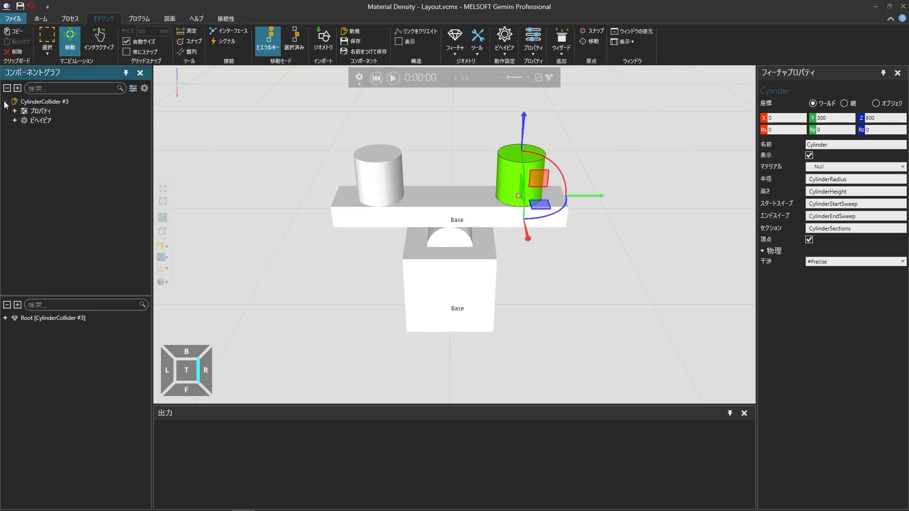
left_click(14, 120)
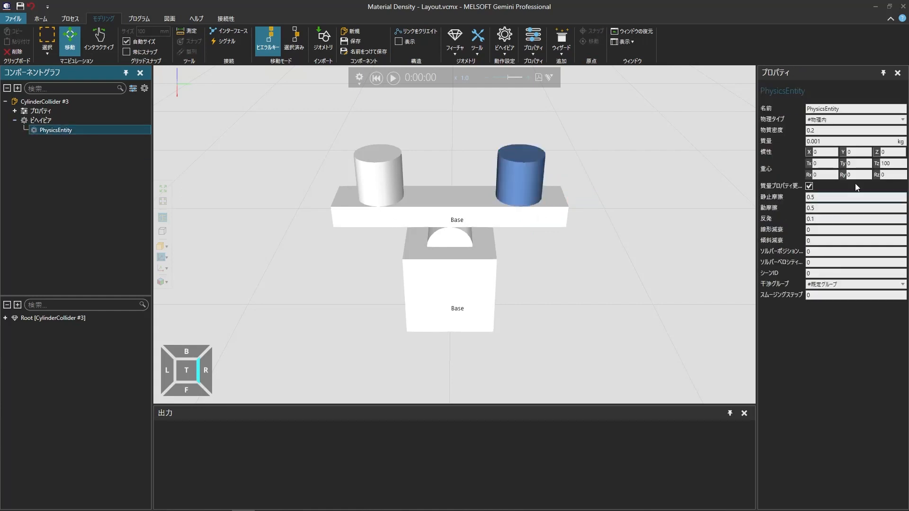
left_click(855, 131)
key("ctrl+a")
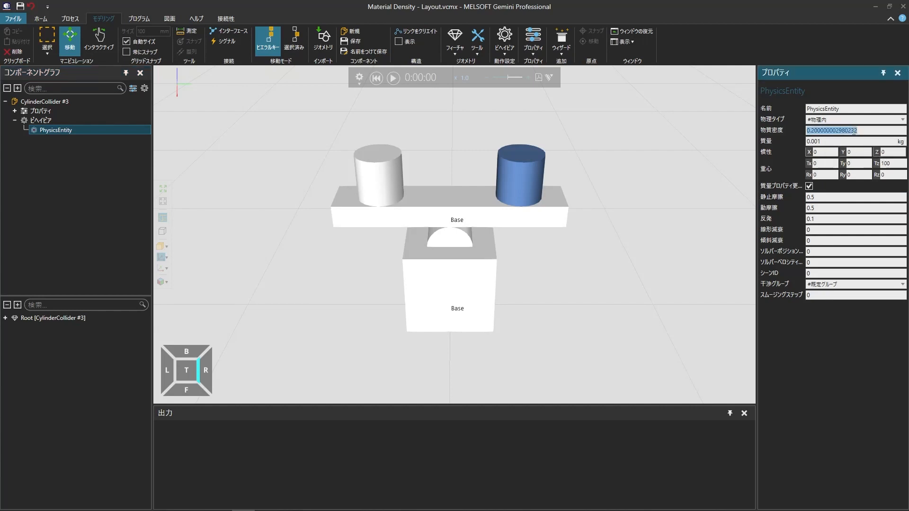
type("11000")
key("Return")
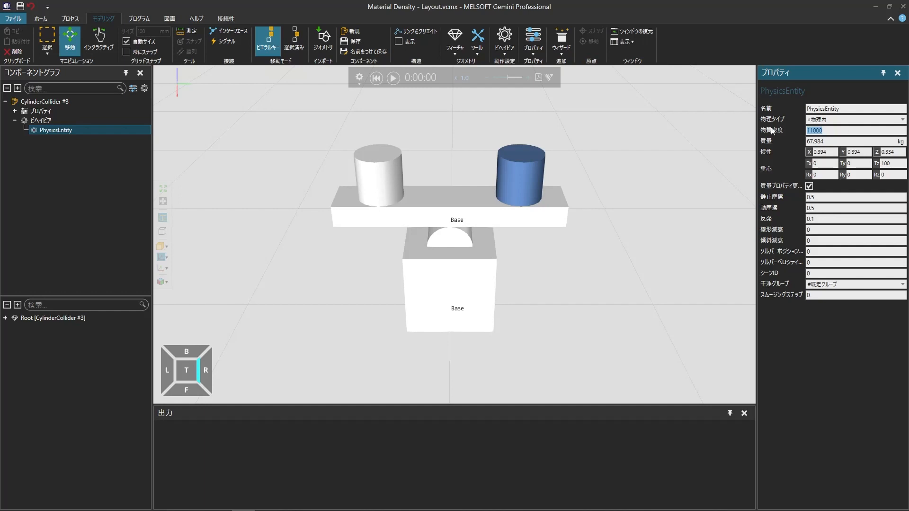
left_click(392, 78)
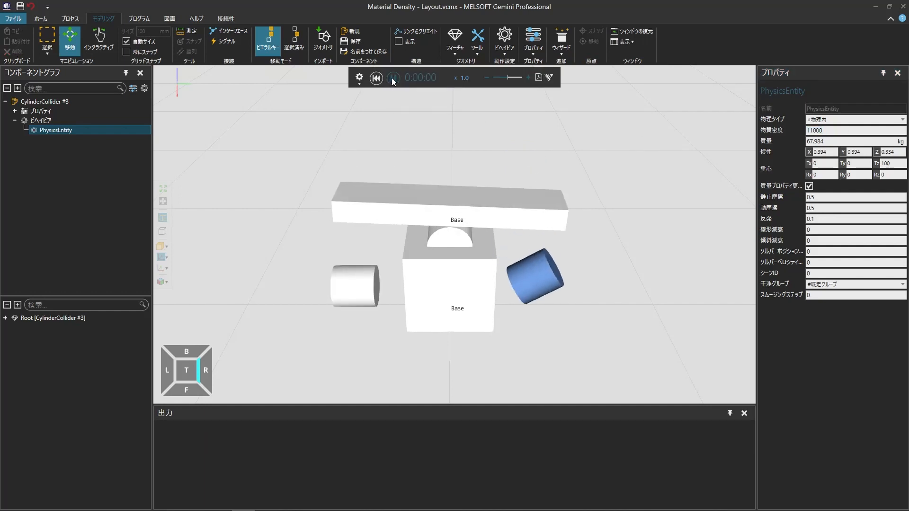